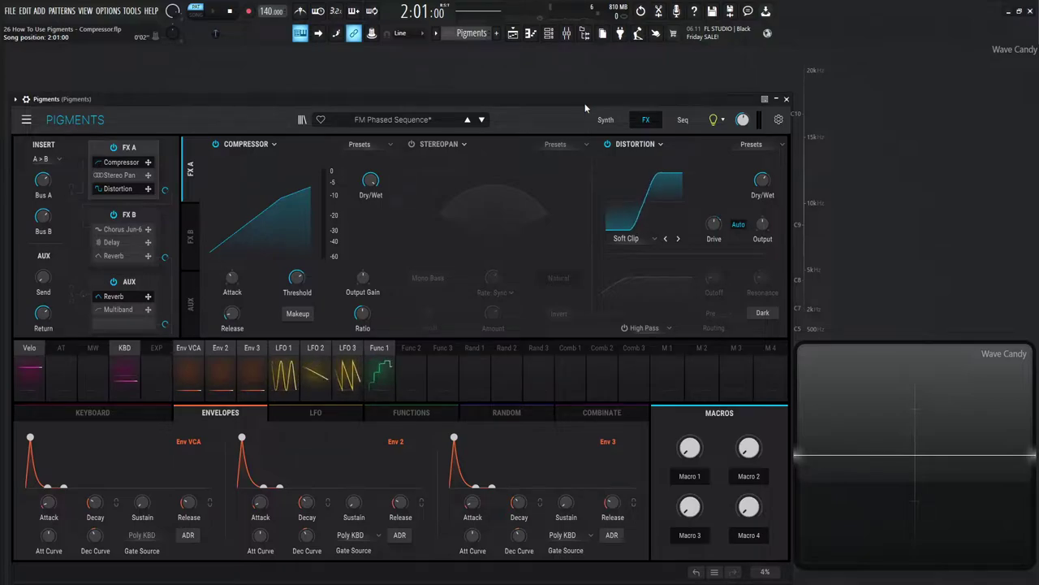
- Keep Compressor in the FX slot, raise Threshold to 20 dB, and audition the uncompressed preset
{"action": "left_click", "coordinate": [262, 146]}
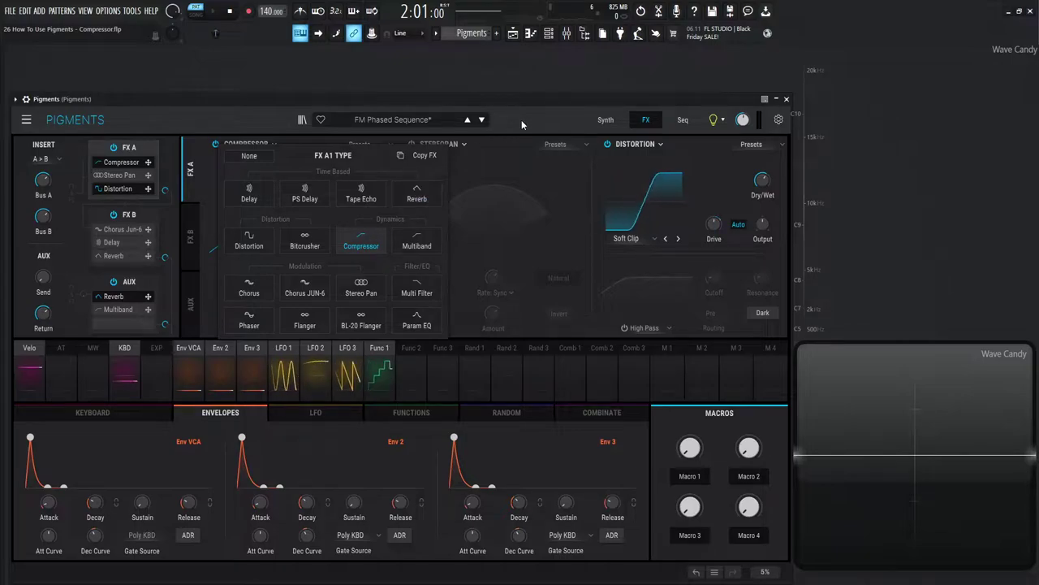
{"action": "left_click", "coordinate": [514, 163]}
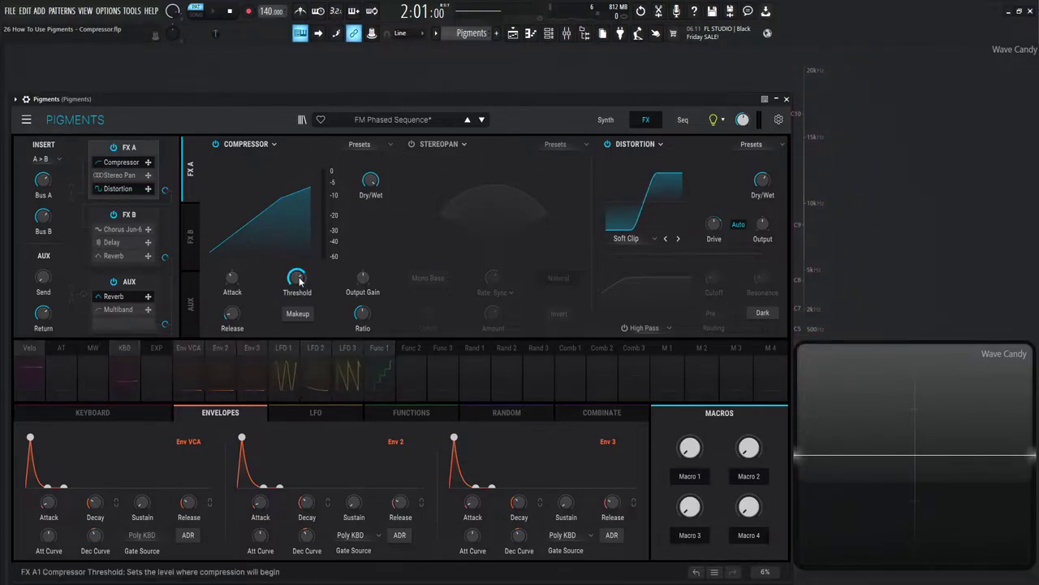
{"action": "left_click_drag", "start_coordinate": [309, 270], "coordinate": [346, 232]}
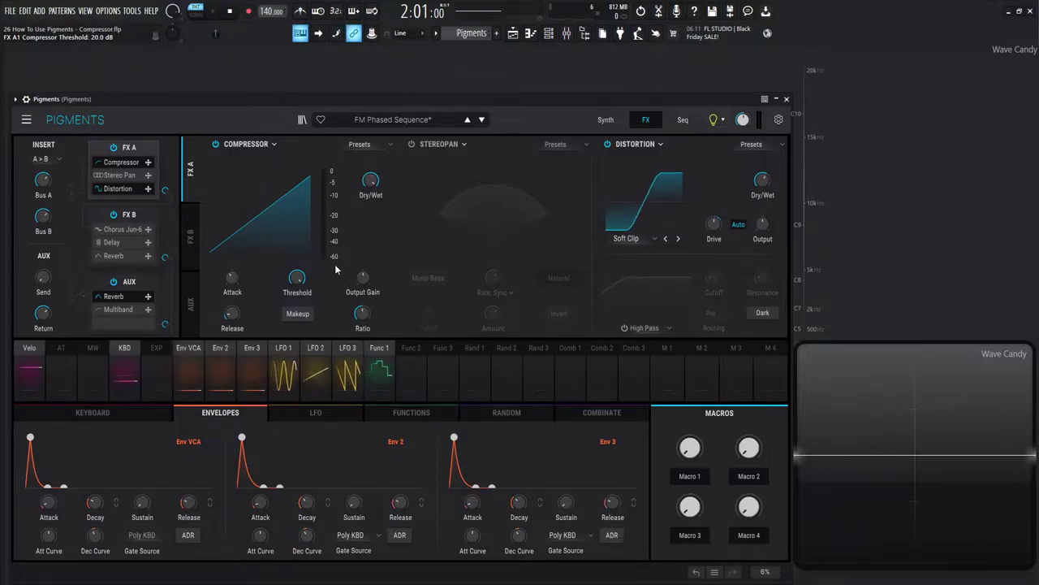
{"action": "key", "text": "space"}
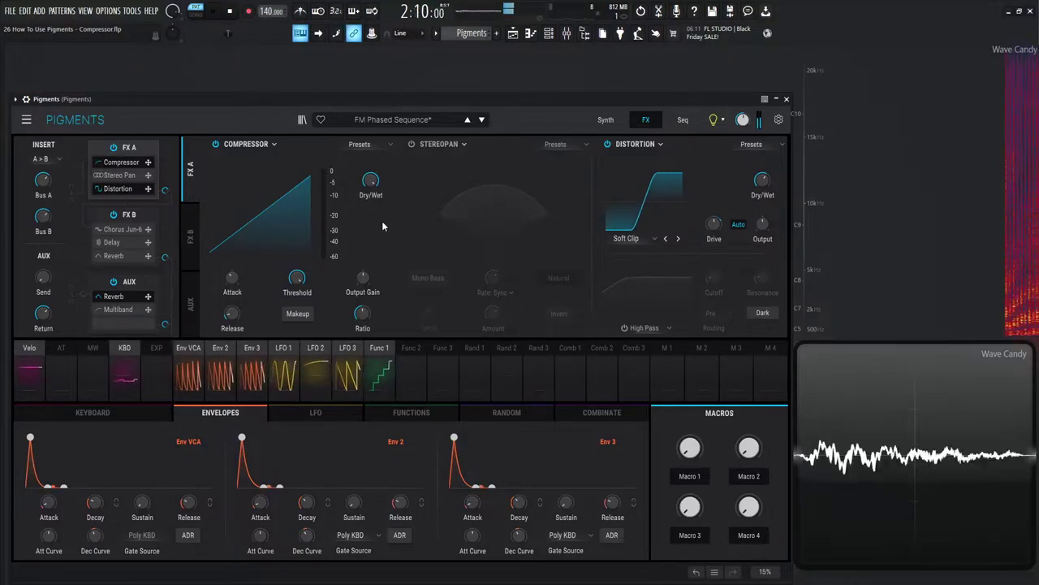
{"action": "key", "text": "space"}
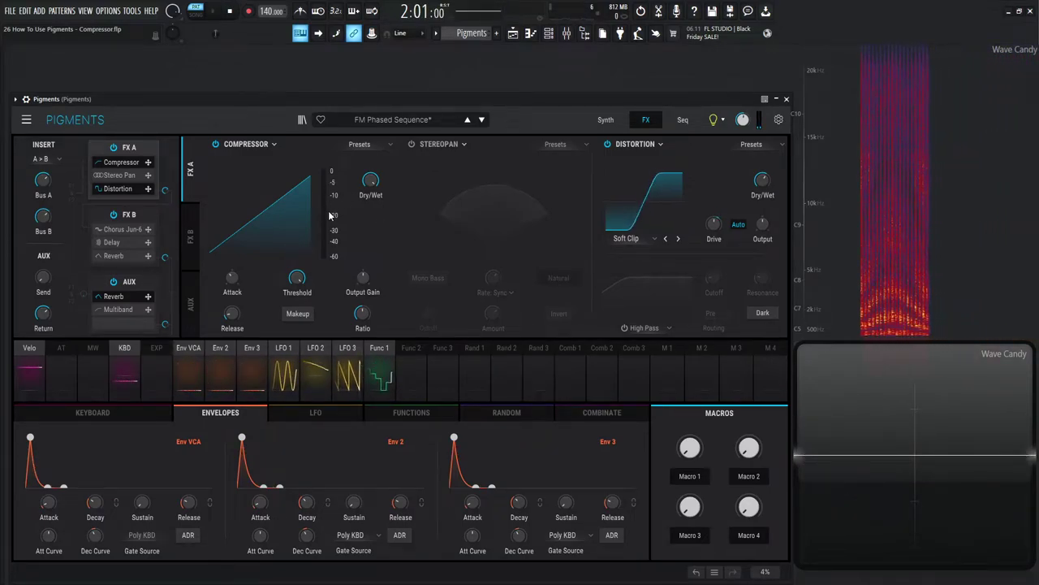
- Lower the Compressor Threshold to -46.2 dB while the preset plays
{"action": "left_click_drag", "start_coordinate": [297, 278], "coordinate": [299, 292]}
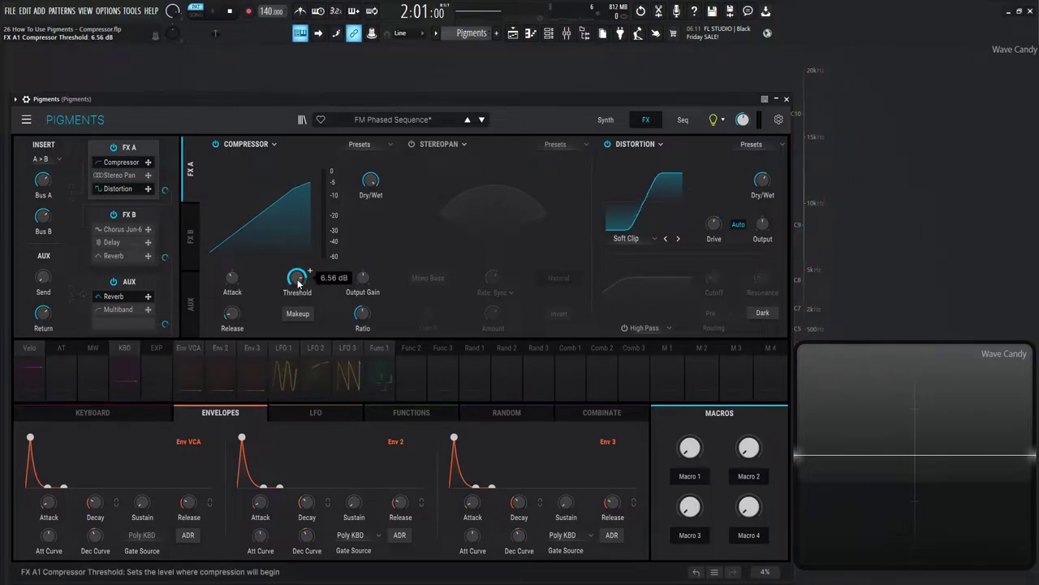
{"action": "key", "text": "space"}
{"action": "mouse_move", "coordinate": [299, 282]}
{"action": "left_mouse_down"}
{"action": "mouse_move", "coordinate": [299, 317]}
{"action": "mouse_move", "coordinate": [303, 278]}
{"action": "left_mouse_up"}
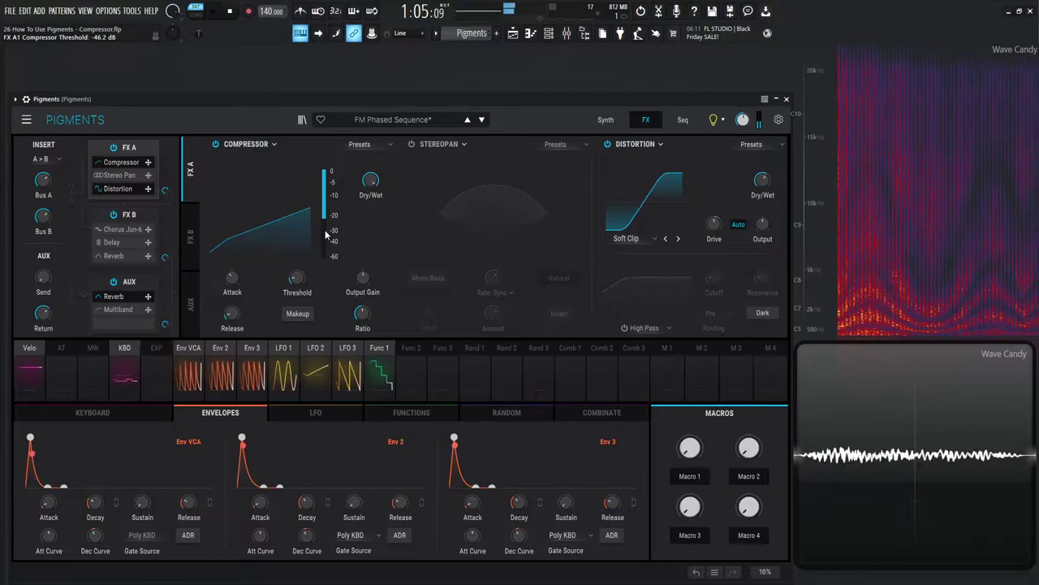
- Stop playback and reset the Compressor Threshold to its 20.0 dB default
{"action": "key", "text": "space"}
{"action": "double_click", "coordinate": [298, 278]}
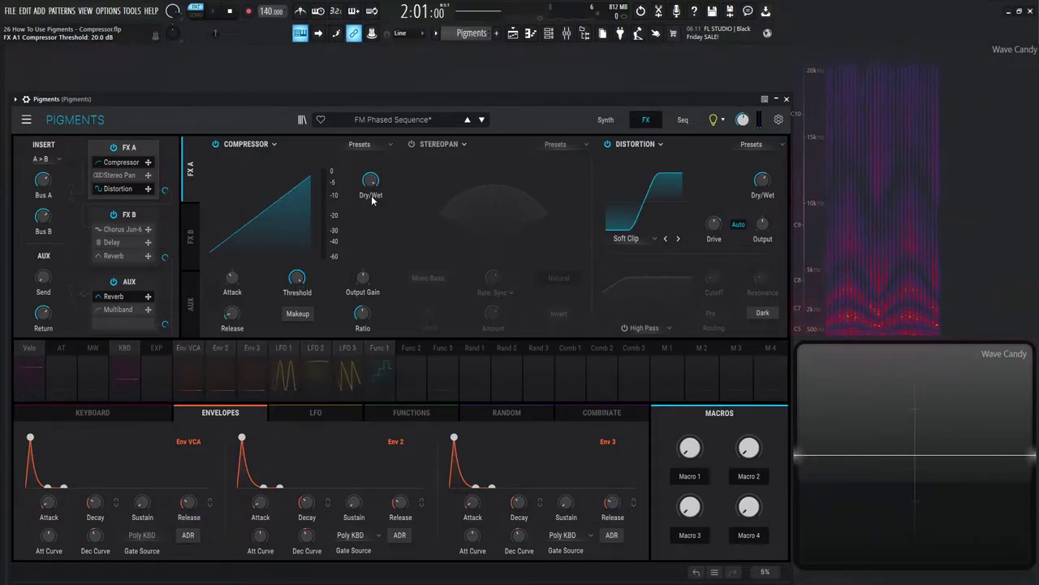
{"action": "mouse_move", "coordinate": [382, 174]}
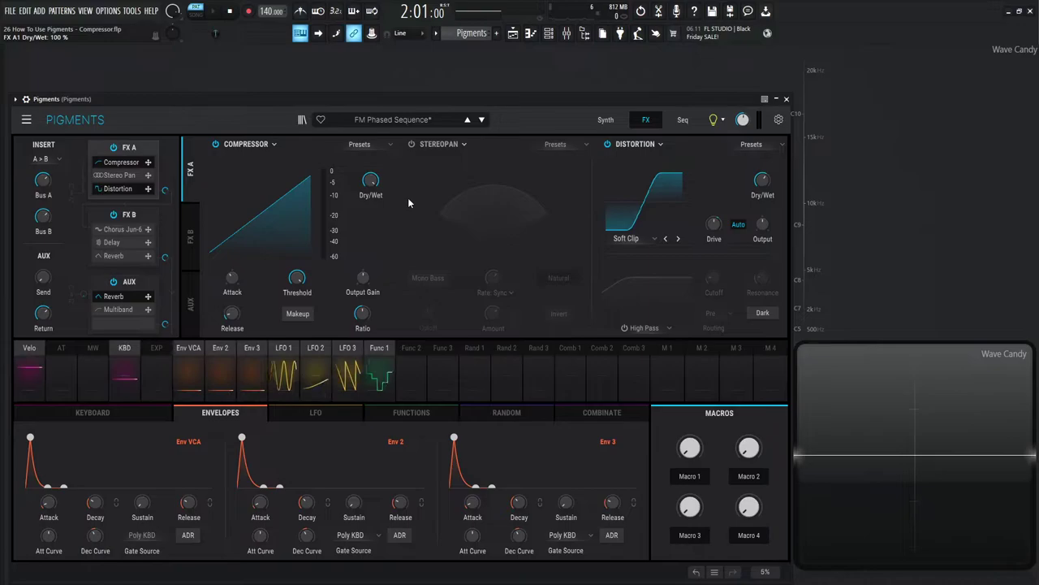
{"action": "mouse_move", "coordinate": [235, 282]}
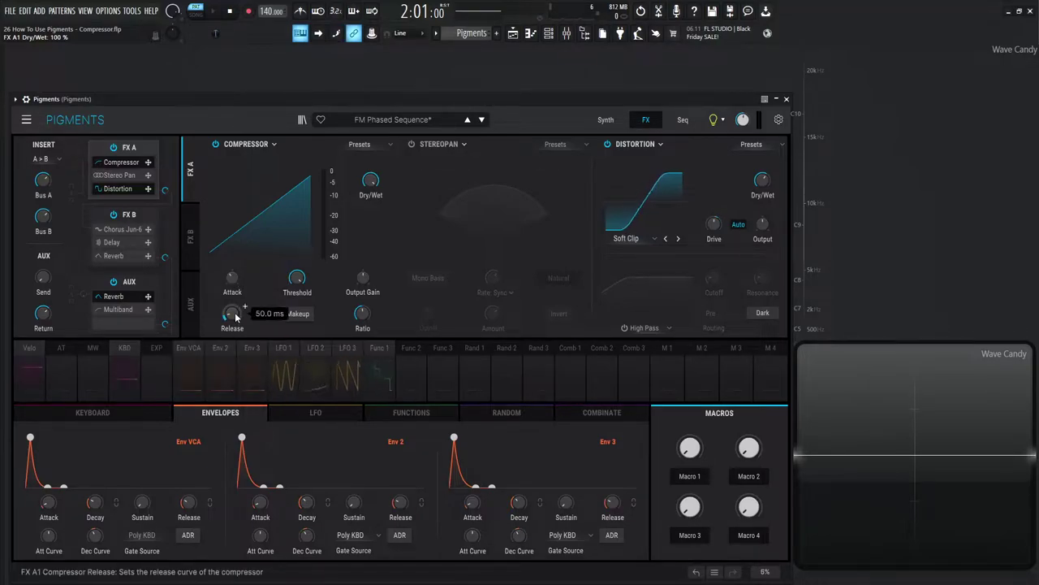
{"action": "left_click", "coordinate": [308, 313]}
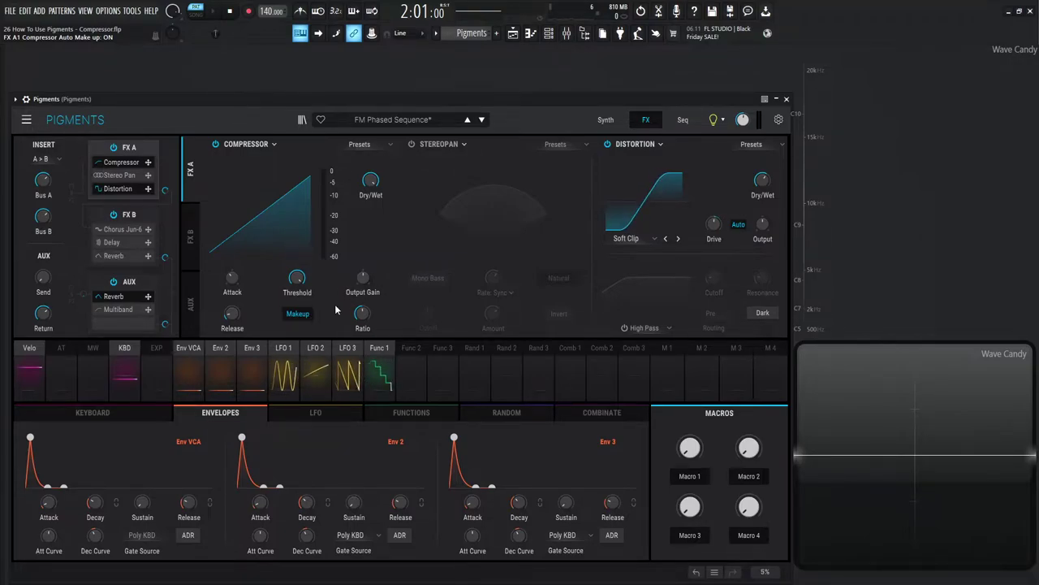
{"action": "left_click", "coordinate": [302, 314]}
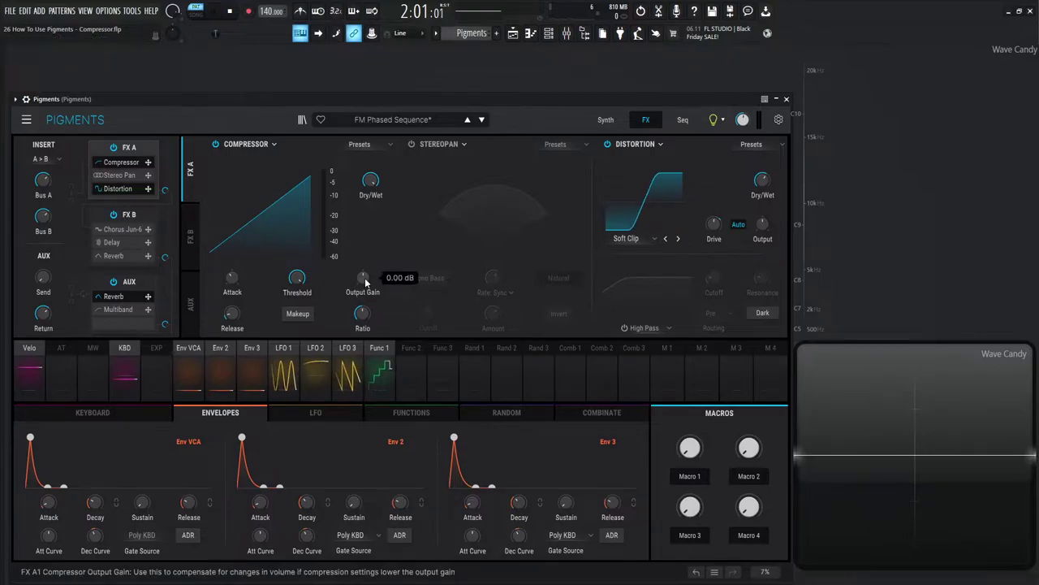
{"action": "key", "text": "space"}
{"action": "key", "text": "space"}
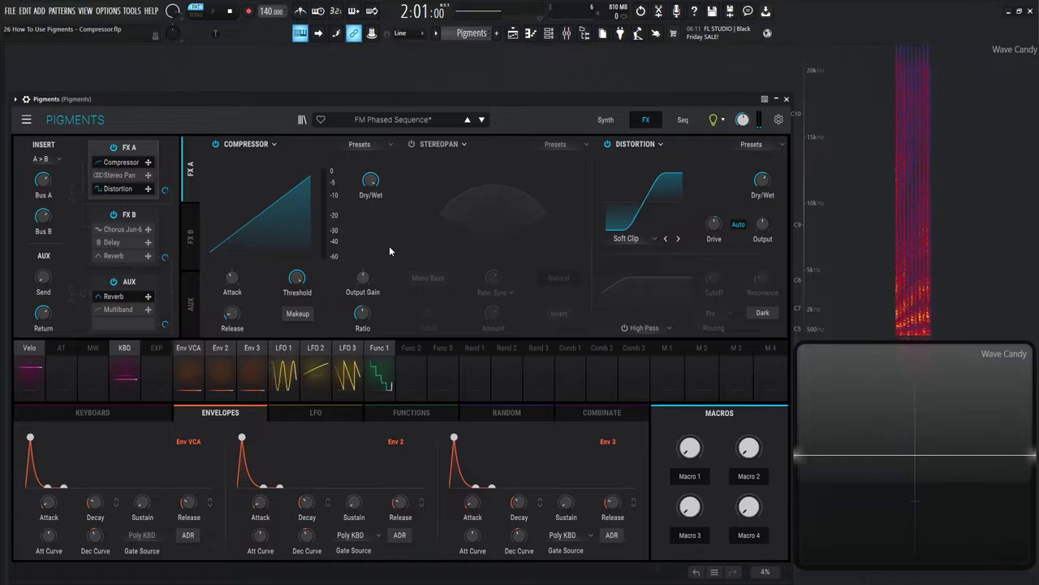
- Lower Threshold below 0 dB, then compare the Compressor bypassed and active during playback
{"action": "mouse_move", "coordinate": [375, 306]}
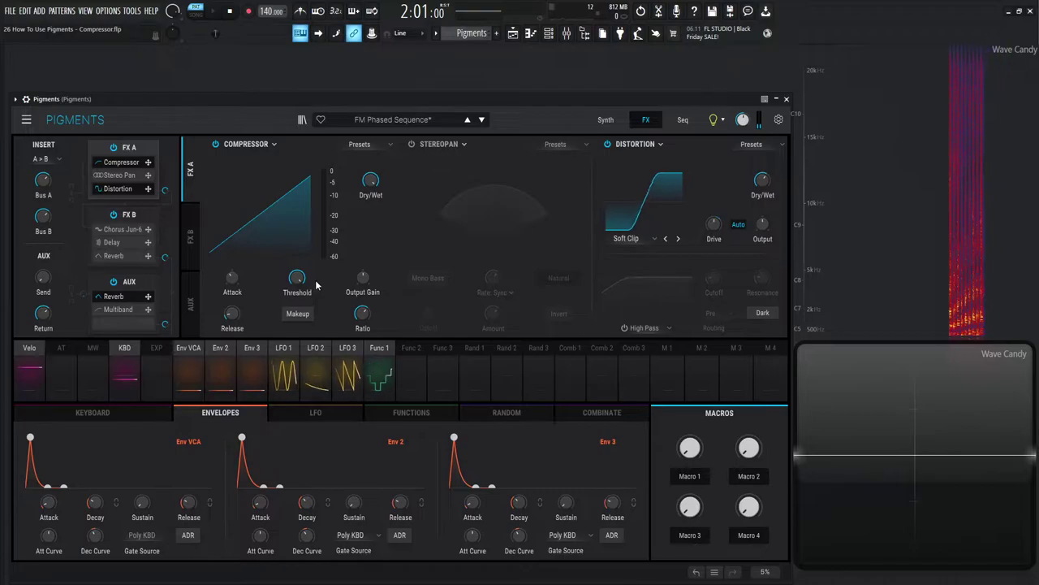
{"action": "mouse_move", "coordinate": [310, 284]}
{"action": "left_mouse_down"}
{"action": "mouse_move", "coordinate": [309, 297]}
{"action": "mouse_move", "coordinate": [309, 270]}
{"action": "left_mouse_up"}
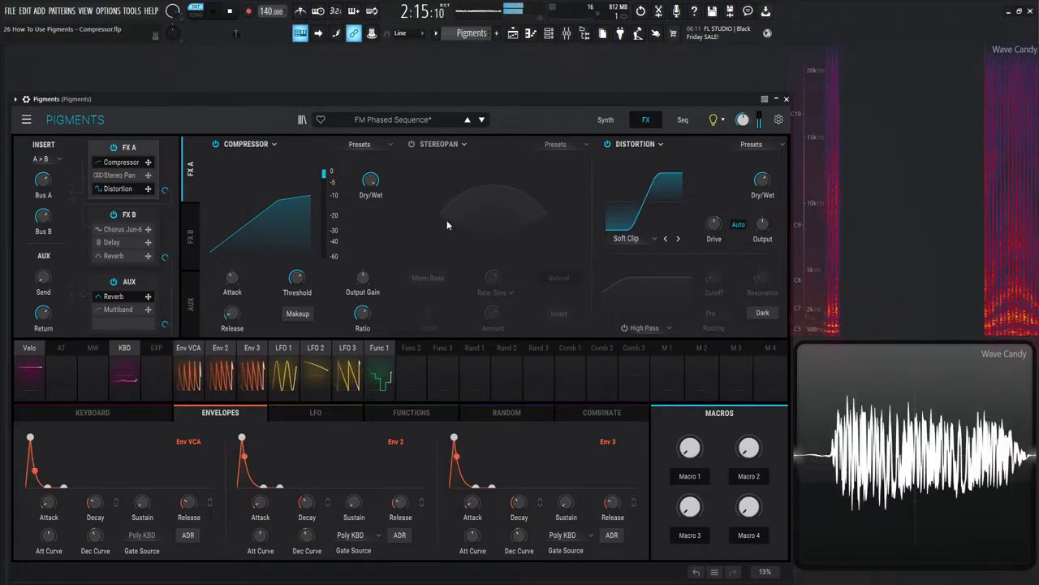
{"action": "key", "text": "space"}
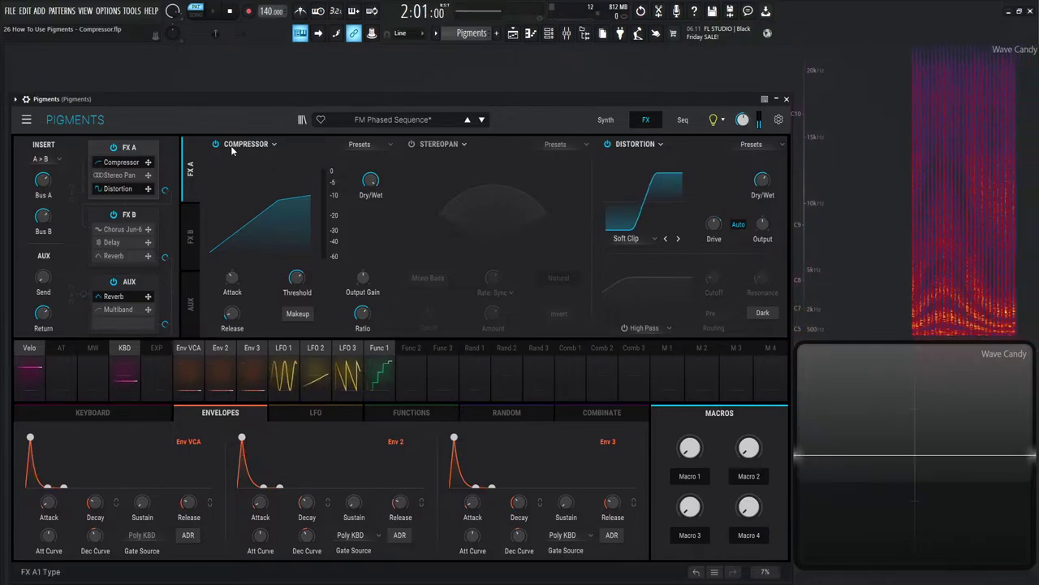
{"action": "key", "text": "space"}
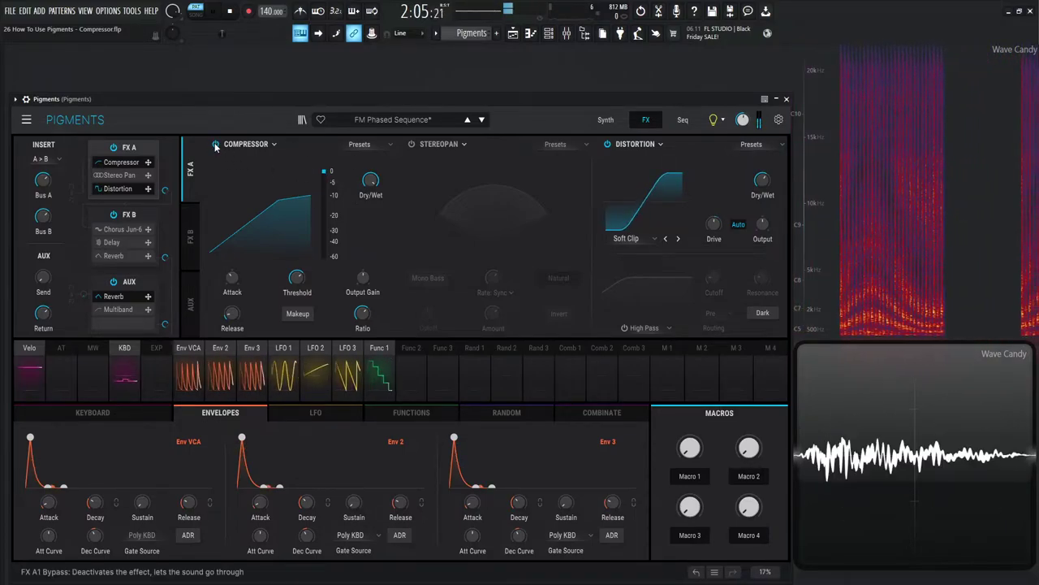
{"action": "left_click", "coordinate": [216, 144]}
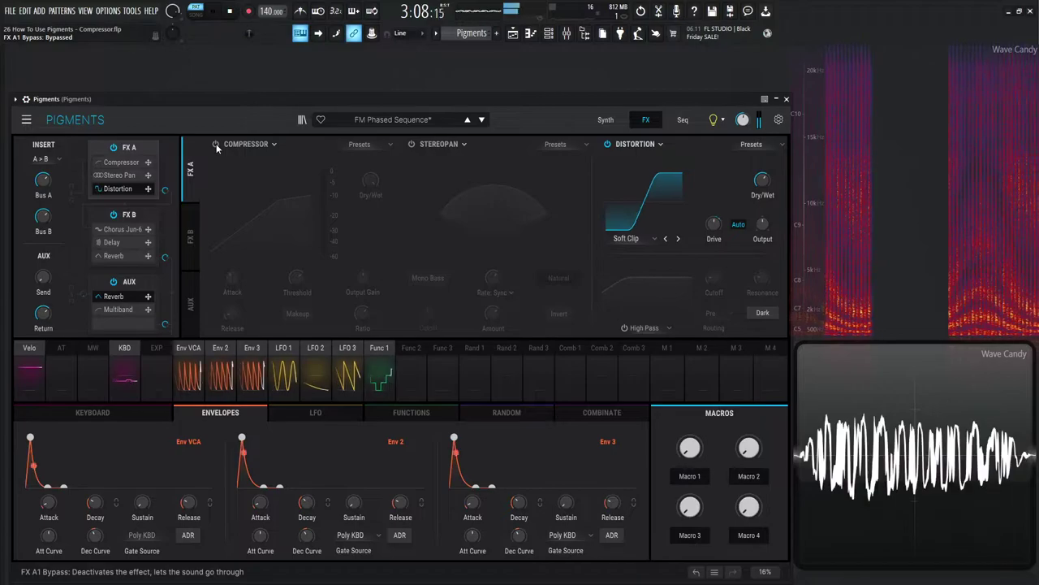
{"action": "left_click", "coordinate": [216, 144]}
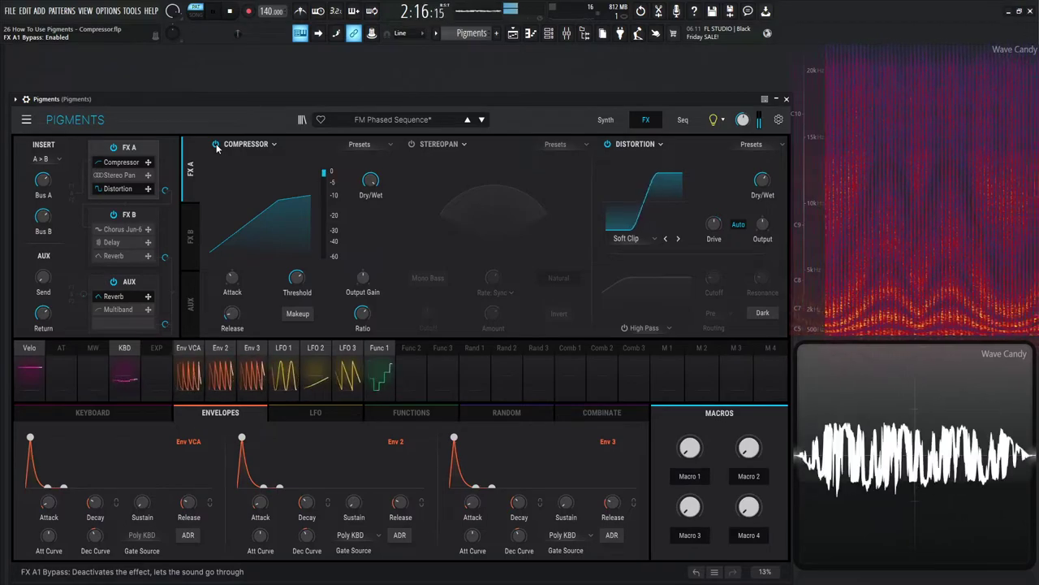
- Set the Compressor Threshold to -23.8 dB
{"action": "key", "text": "space"}
{"action": "key", "text": "space"}
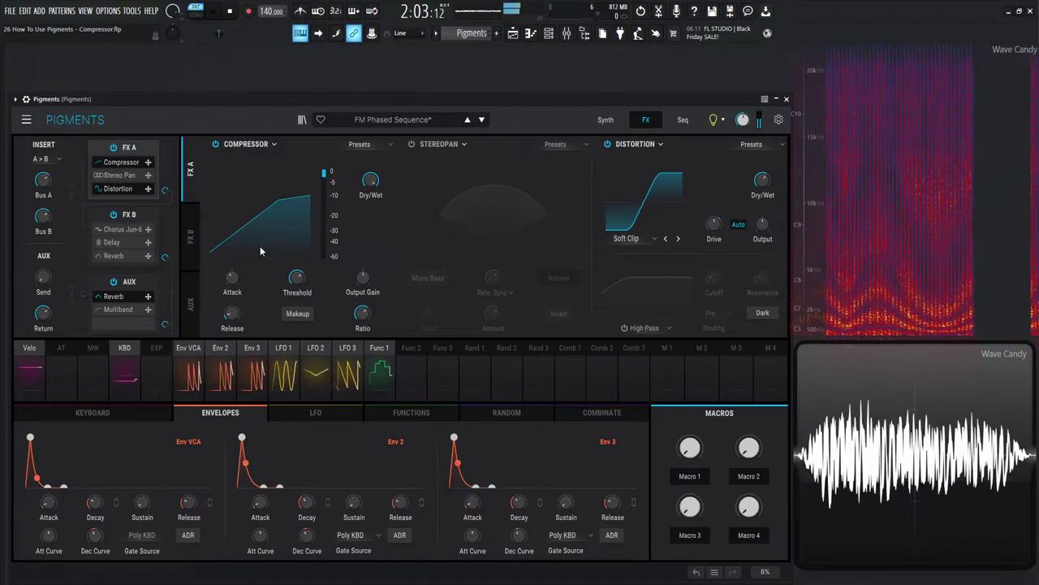
{"action": "left_click_drag", "start_coordinate": [297, 276], "coordinate": [309, 272]}
{"action": "scroll", "coordinate": [310, 272], "scroll_direction": "down", "scroll_amount": 3}
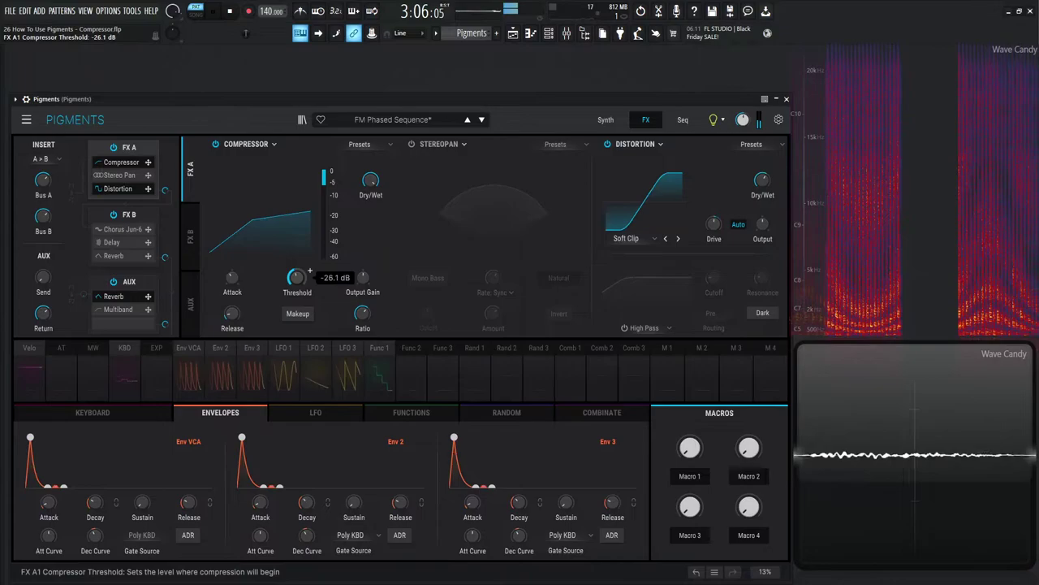
{"action": "scroll", "coordinate": [309, 271], "scroll_direction": "up", "scroll_amount": 1}
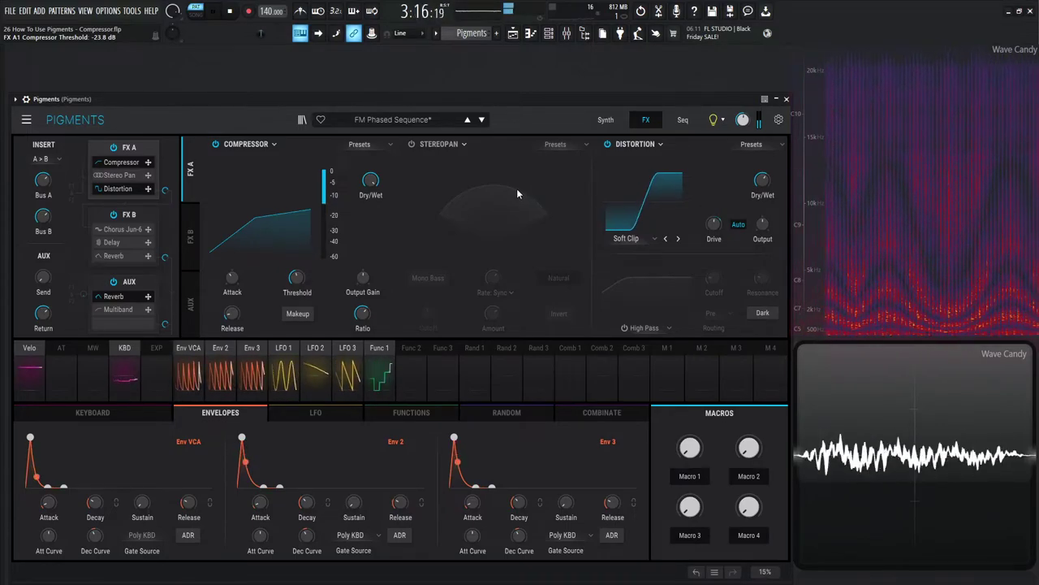
{"action": "key", "text": "space"}
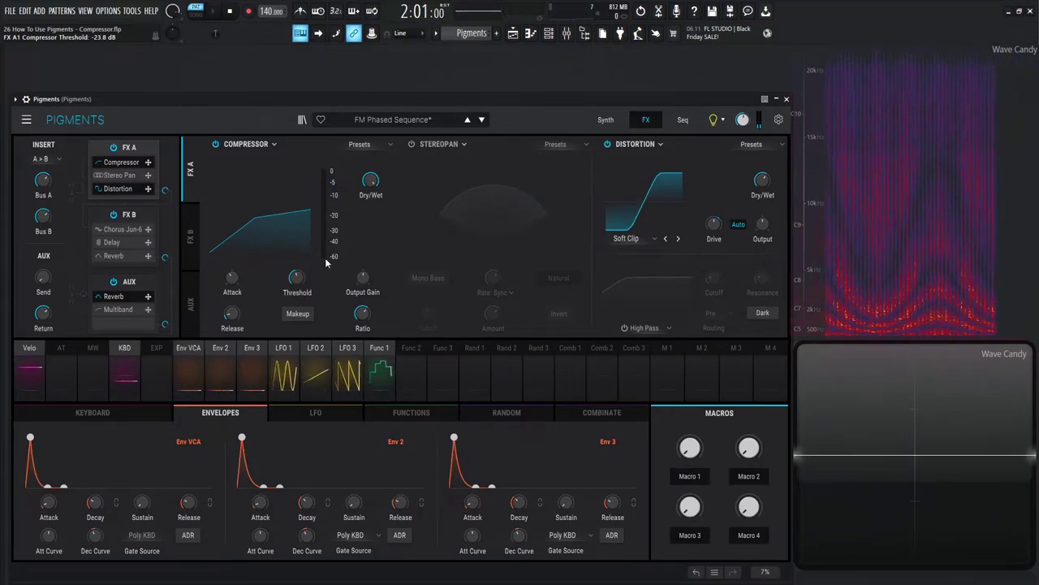
- Turn on Auto Makeup and compare the Compressor bypassed versus active during playback
{"action": "left_click", "coordinate": [296, 313]}
{"action": "key", "text": "space"}
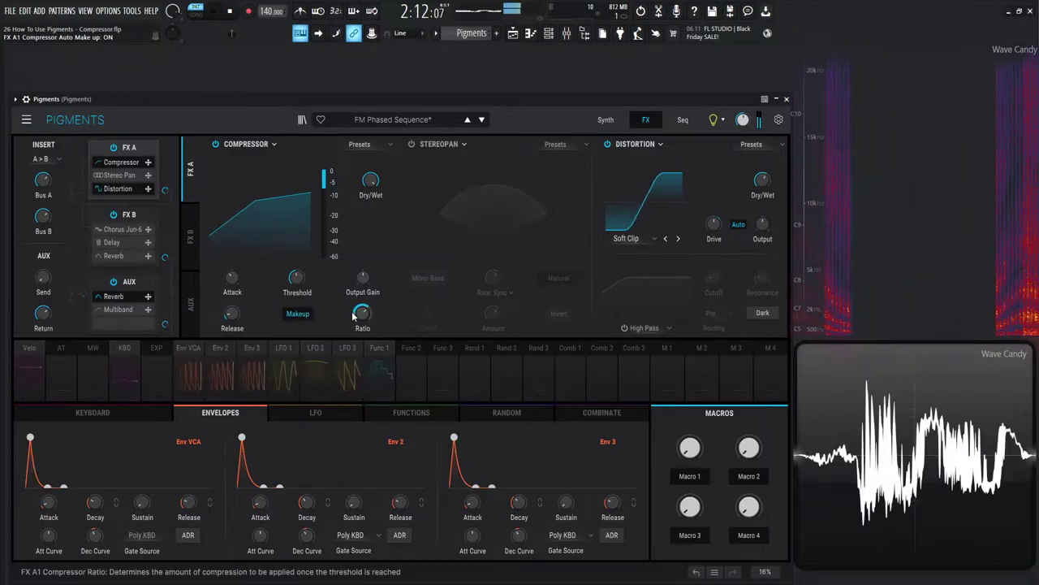
{"action": "left_click", "coordinate": [215, 144]}
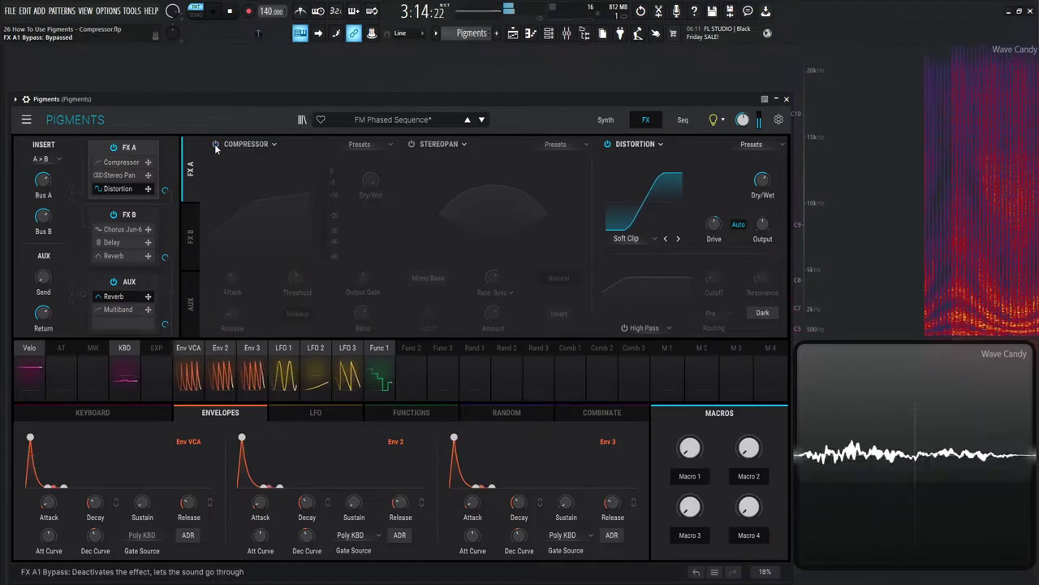
{"action": "left_click", "coordinate": [215, 144]}
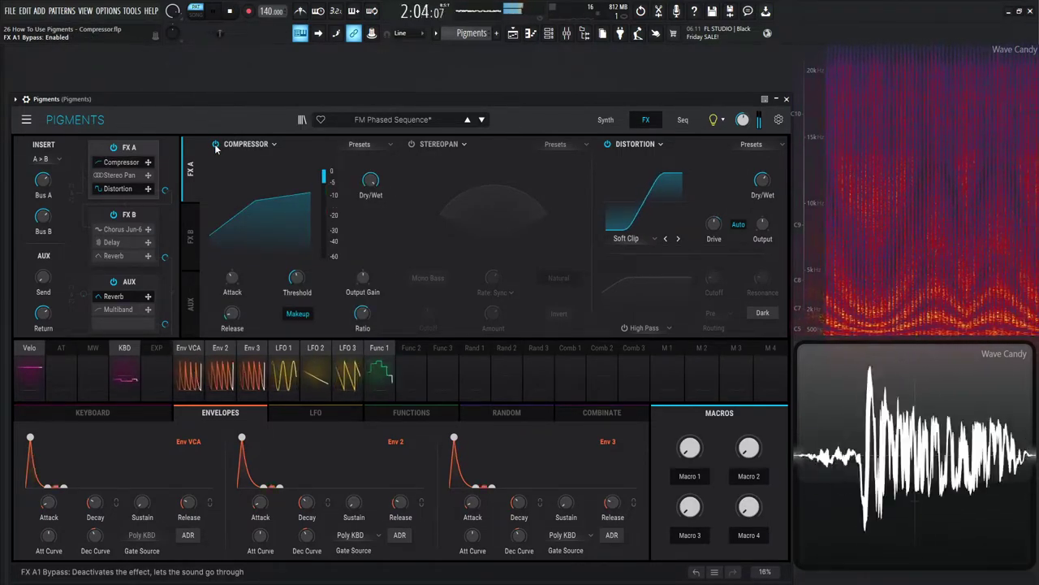
{"action": "left_click", "coordinate": [214, 144]}
{"action": "key", "text": "space"}
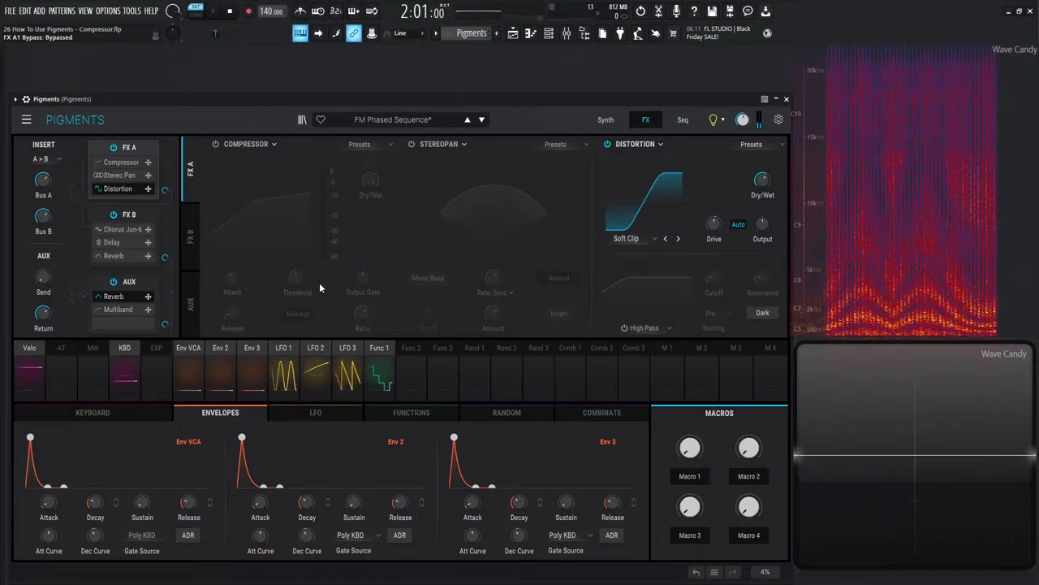
{"action": "left_click", "coordinate": [215, 145]}
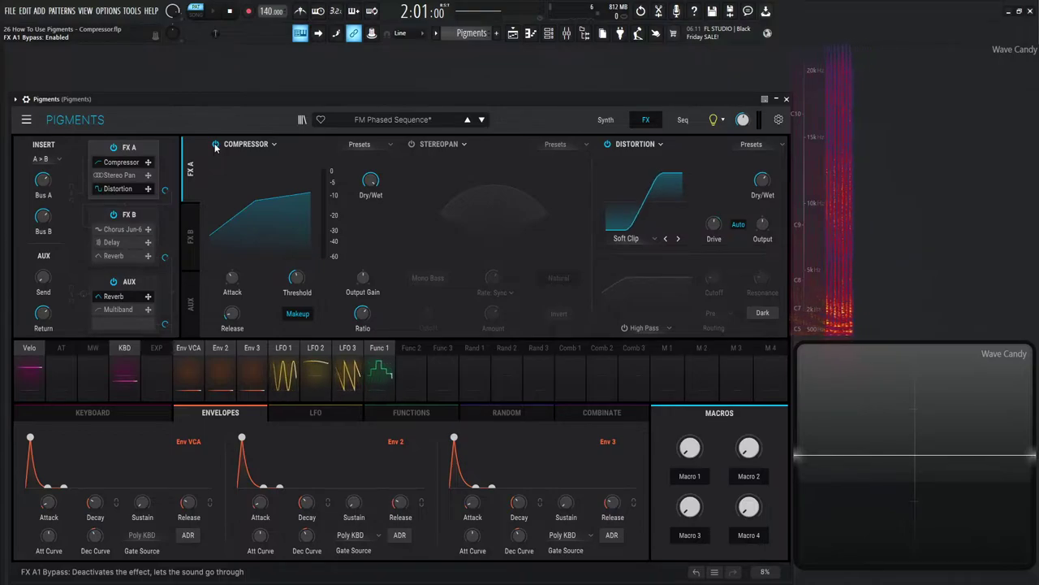
{"action": "mouse_move", "coordinate": [308, 272]}
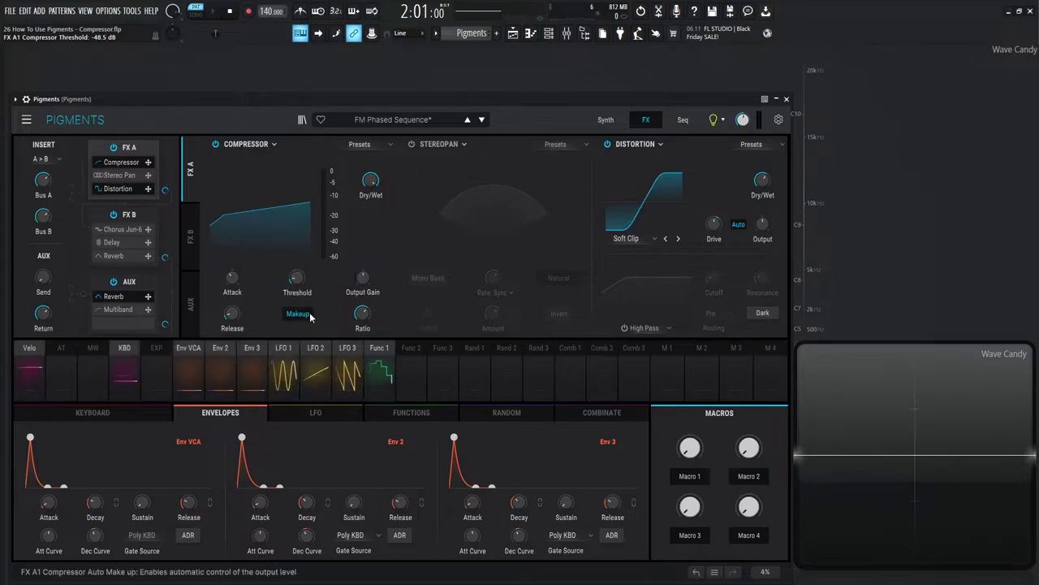
{"action": "left_click", "coordinate": [216, 144]}
{"action": "key", "text": "space"}
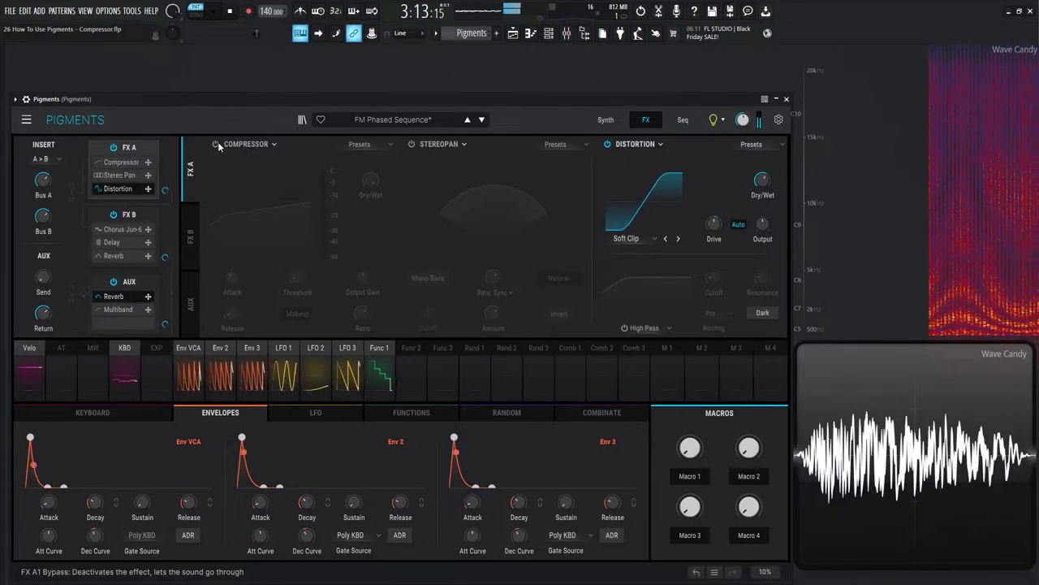
{"action": "left_click", "coordinate": [216, 144]}
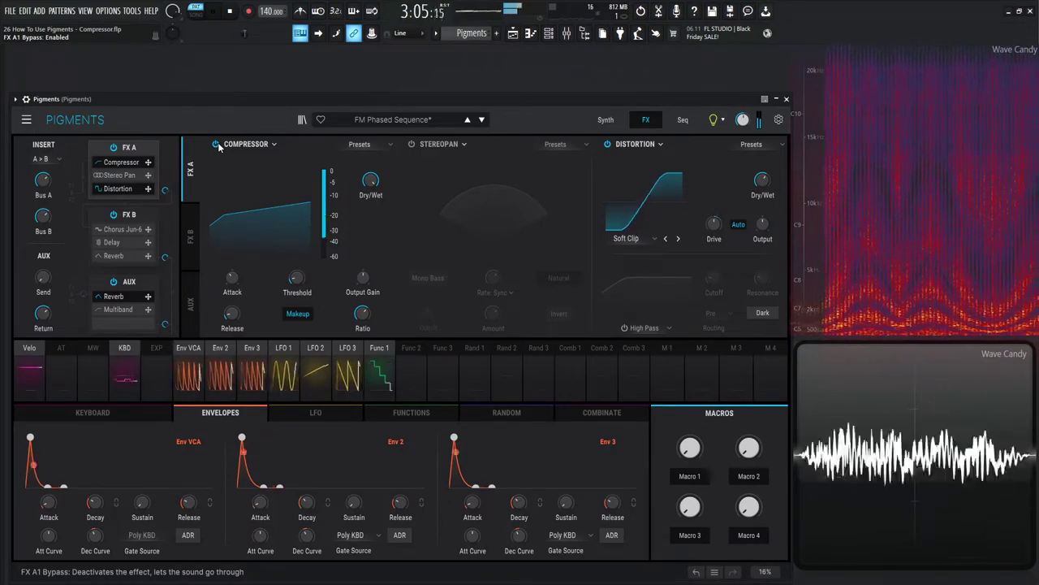
{"action": "key", "text": "space"}
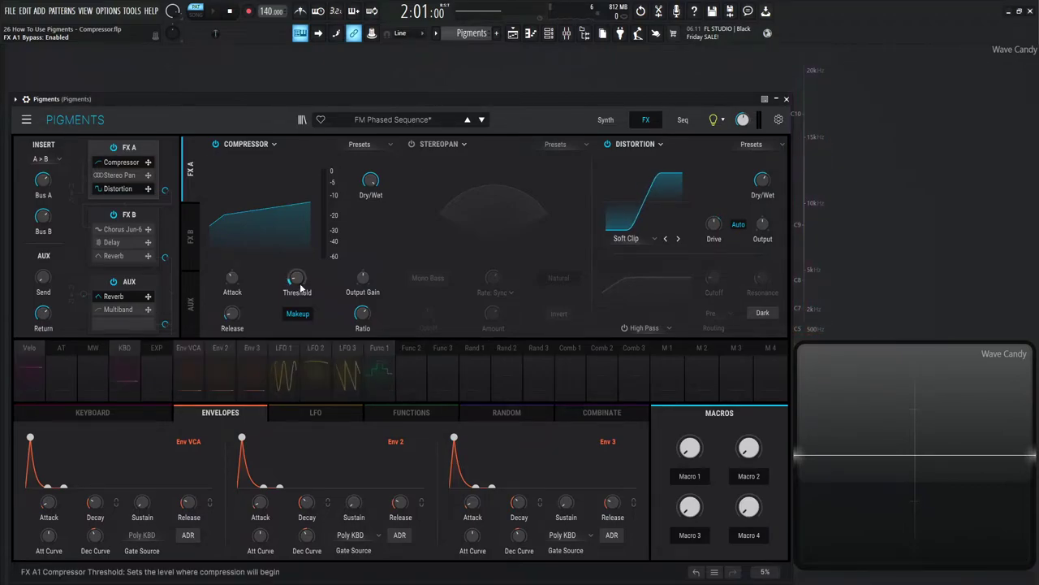
- Play the preset and raise the Compressor Threshold to -12.0 dB
{"action": "key", "text": "space"}
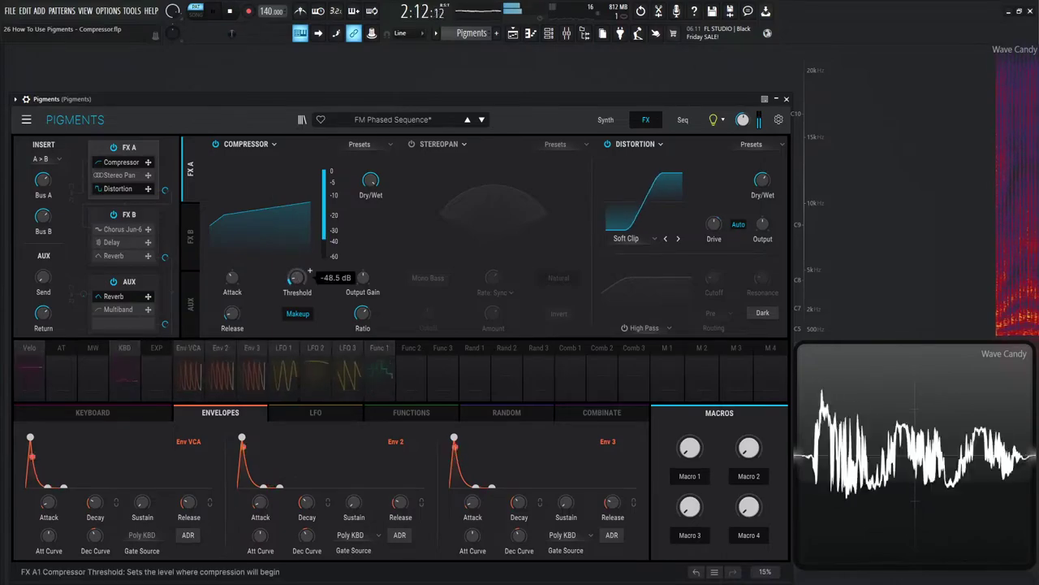
{"action": "key", "text": "space"}
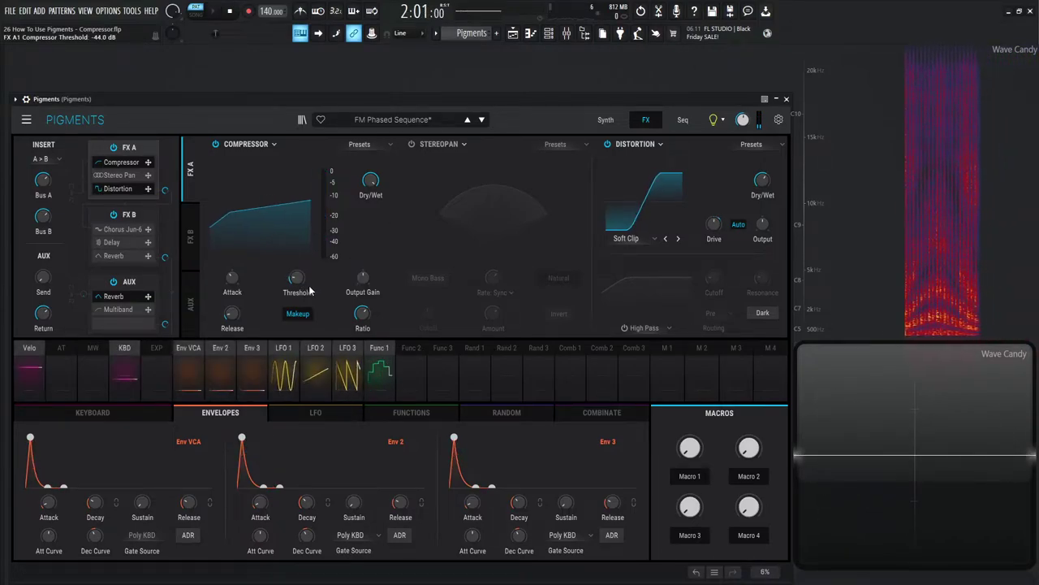
{"action": "mouse_move", "coordinate": [300, 281]}
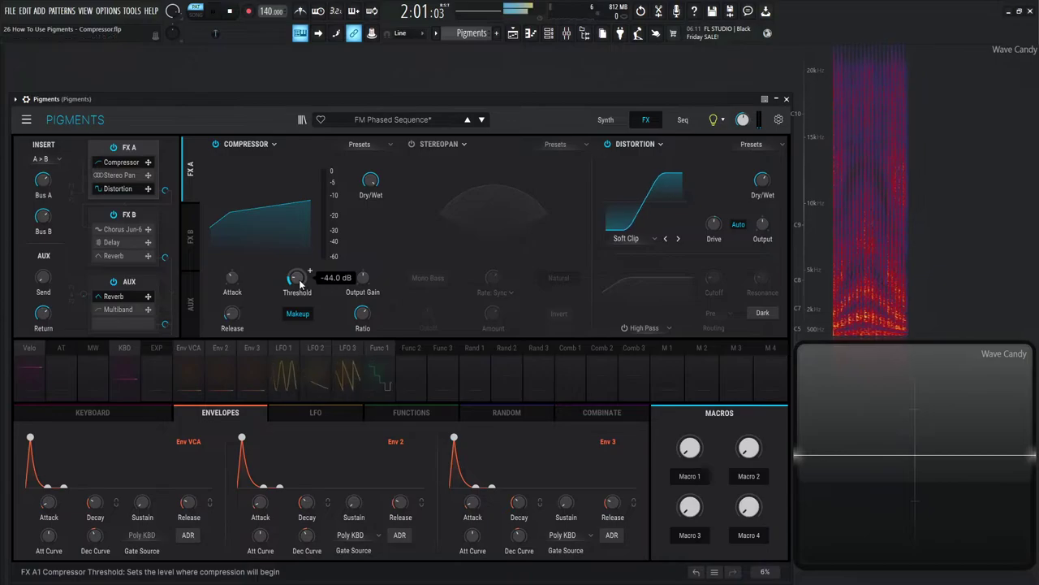
{"action": "key", "text": "space"}
{"action": "scroll", "coordinate": [297, 278], "scroll_direction": "up", "scroll_amount": 5}
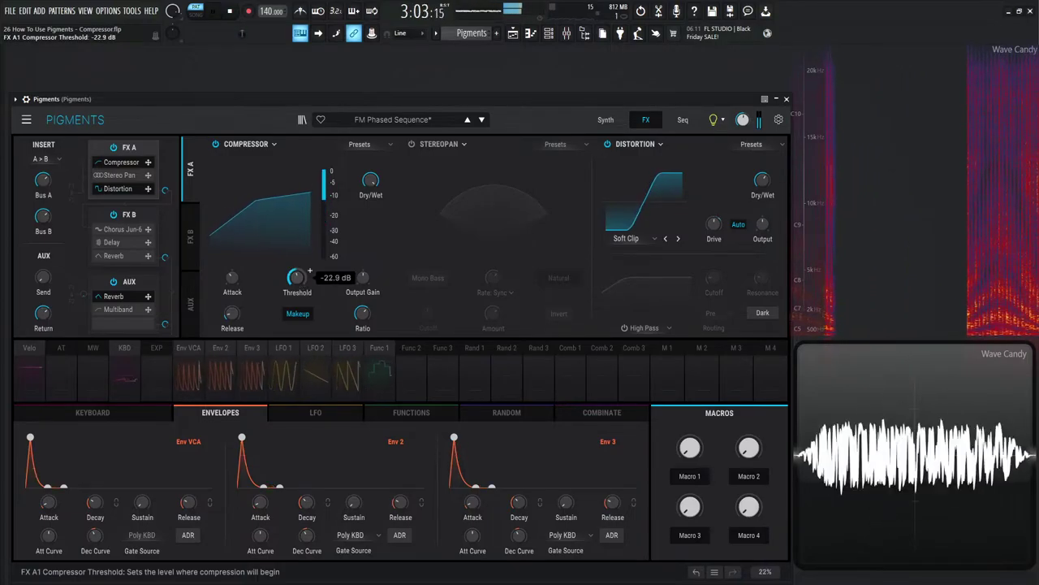
{"action": "scroll", "coordinate": [297, 278], "scroll_direction": "up", "scroll_amount": 5}
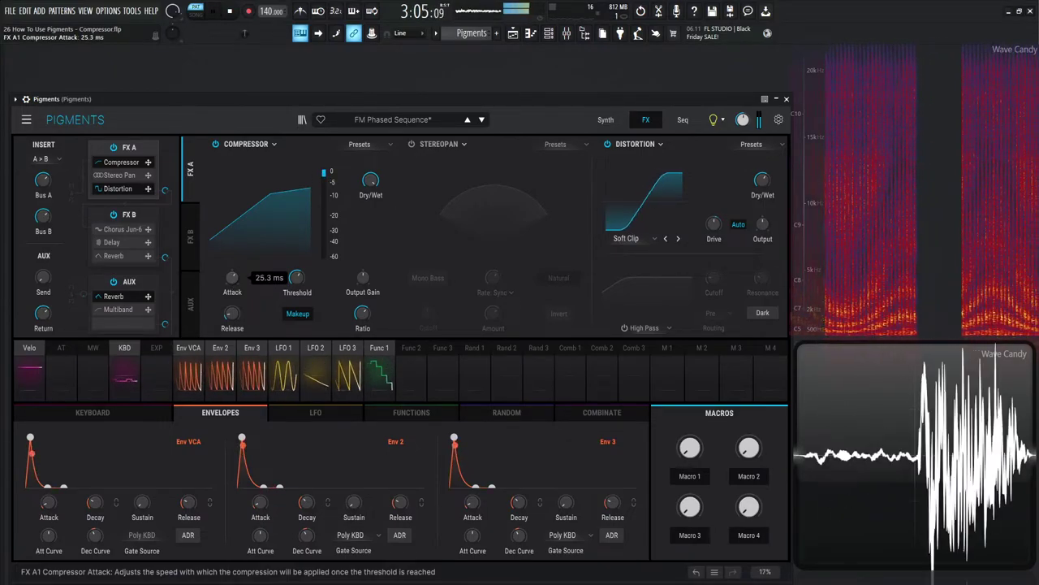
- Shorten Attack to a few ms, lower Threshold to -32.2 dB, and audition the result
{"action": "scroll", "coordinate": [232, 278], "scroll_direction": "up", "scroll_amount": 3}
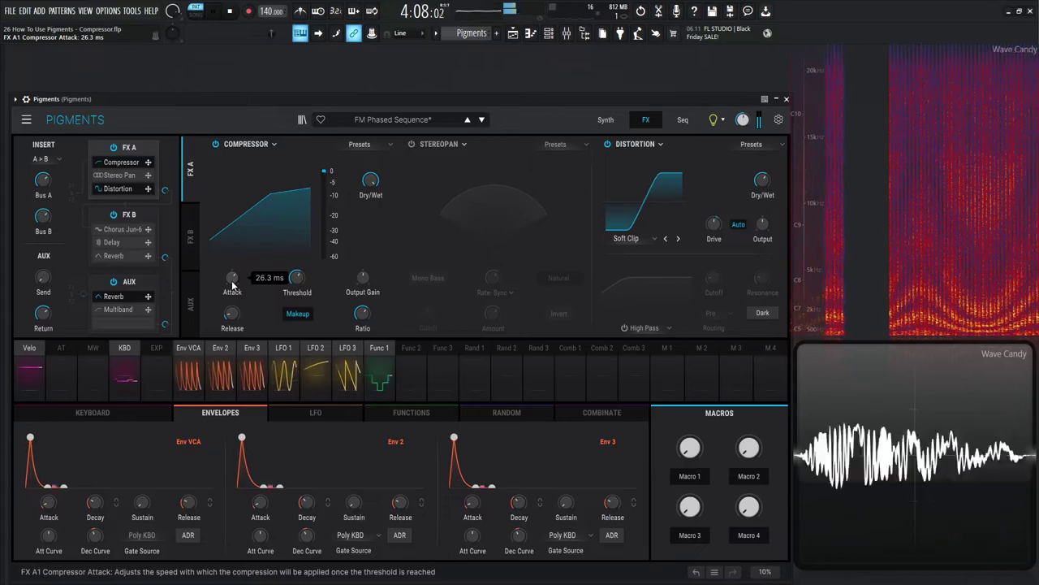
{"action": "scroll", "coordinate": [231, 313], "scroll_direction": "up", "scroll_amount": 1}
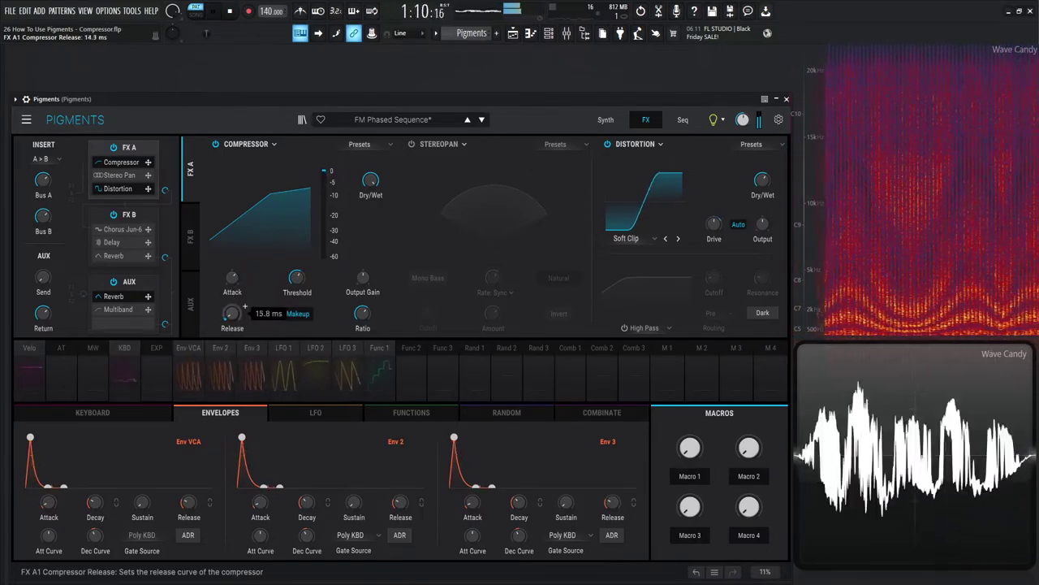
{"action": "scroll", "coordinate": [232, 278], "scroll_direction": "down", "scroll_amount": 5}
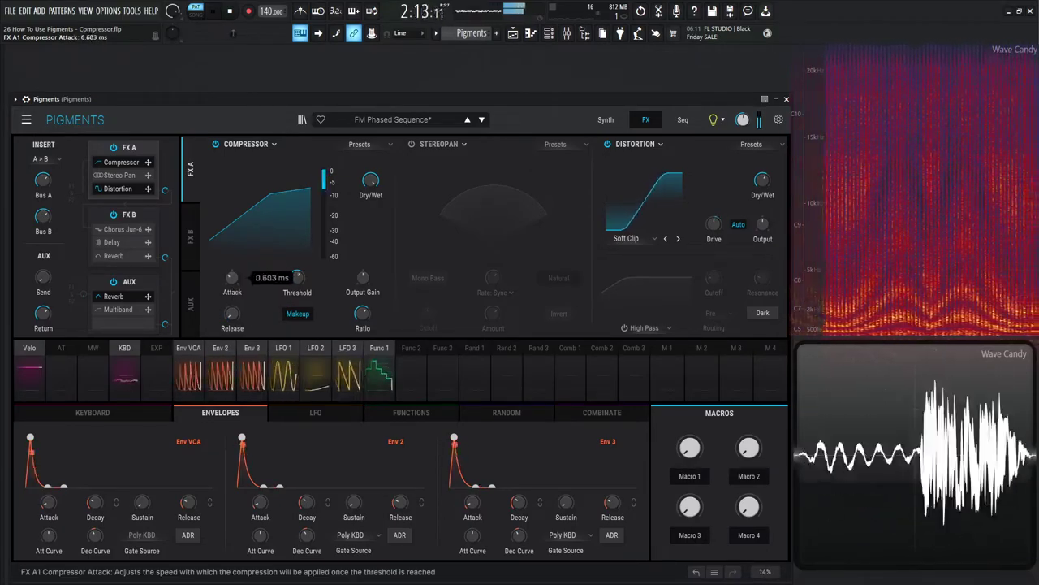
{"action": "scroll", "coordinate": [299, 277], "scroll_direction": "down", "scroll_amount": 3}
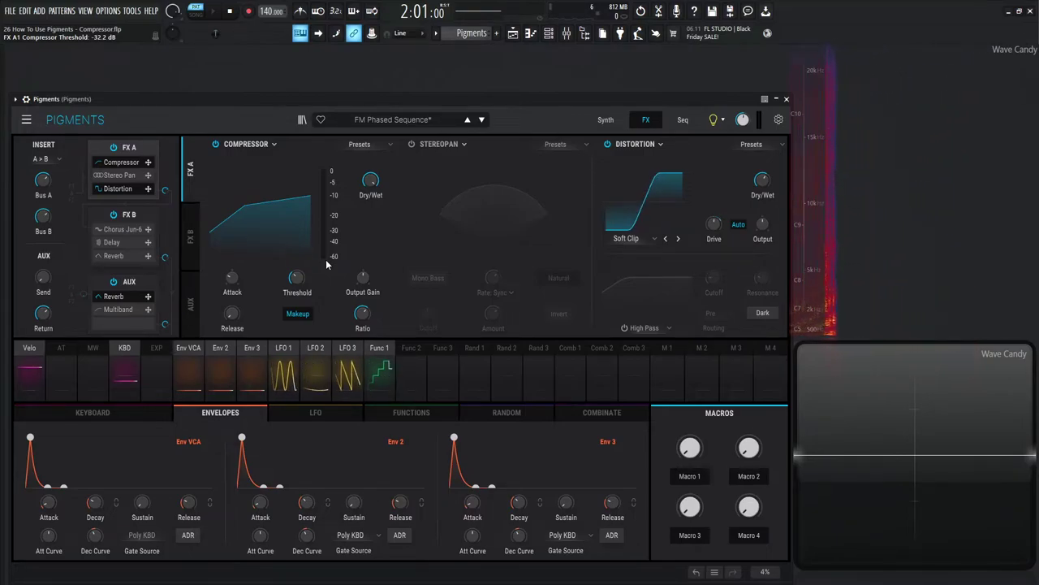
{"action": "key", "text": "space"}
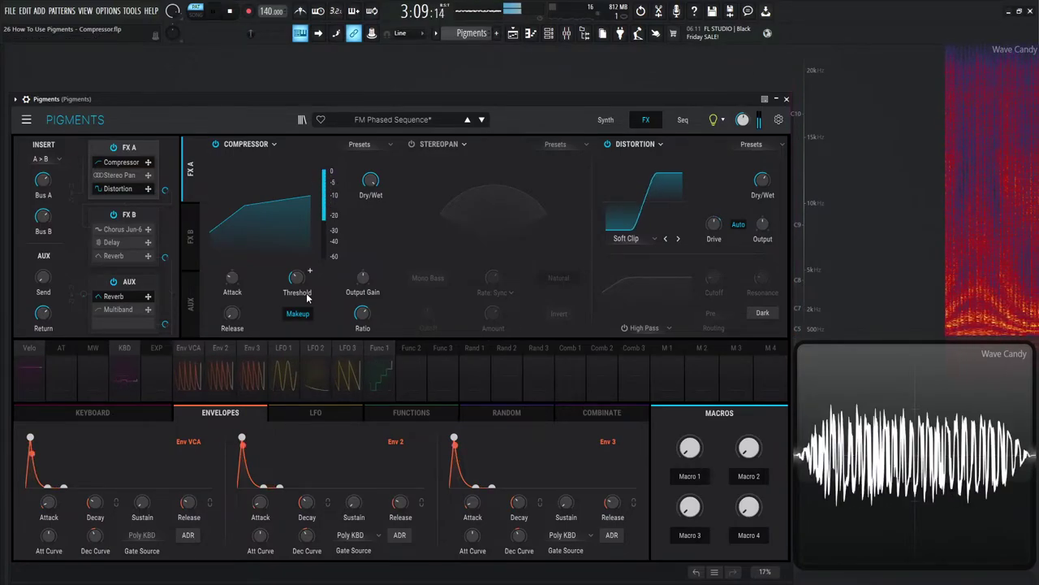
{"action": "key", "text": "space"}
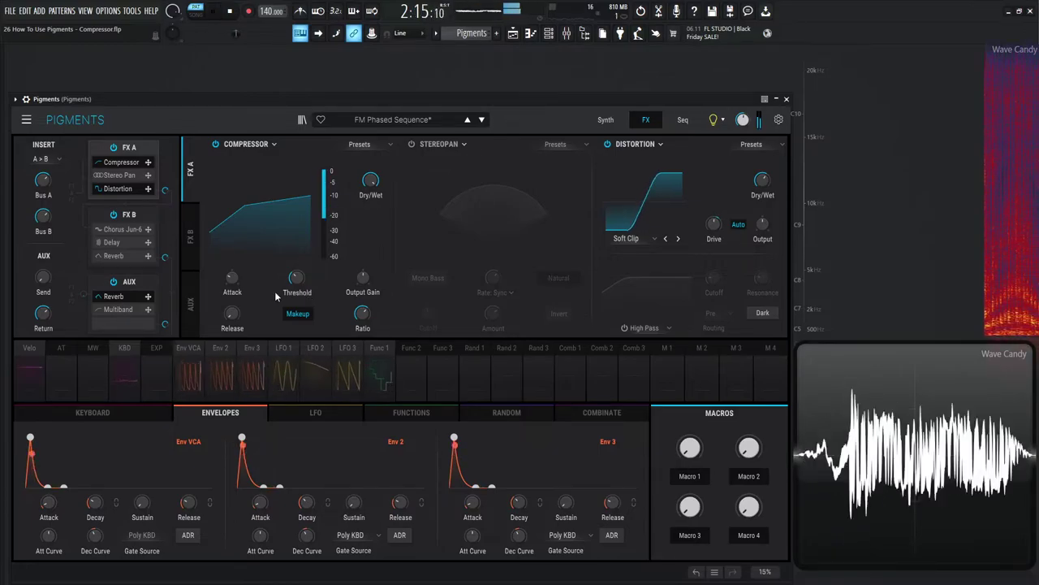
- During playback, try Compressor Release times of about 89 ms and 39 ms
{"action": "key", "text": "space"}
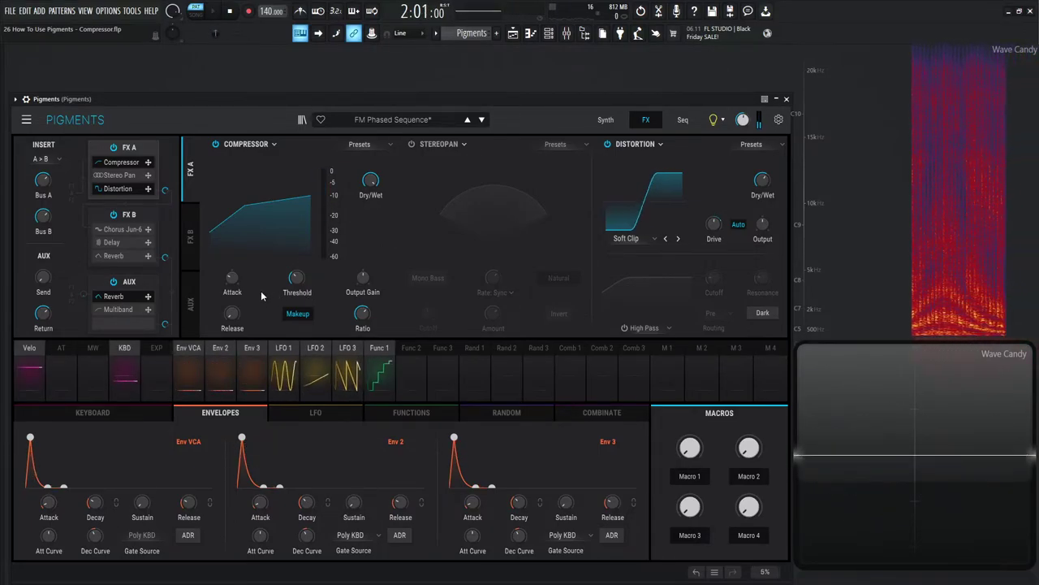
{"action": "mouse_move", "coordinate": [242, 317]}
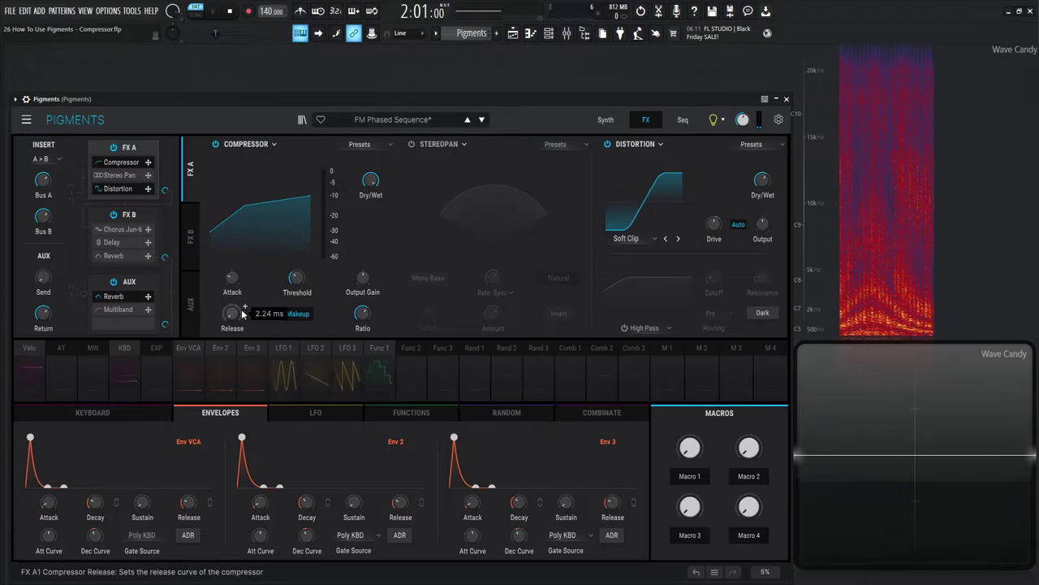
{"action": "key", "text": "space"}
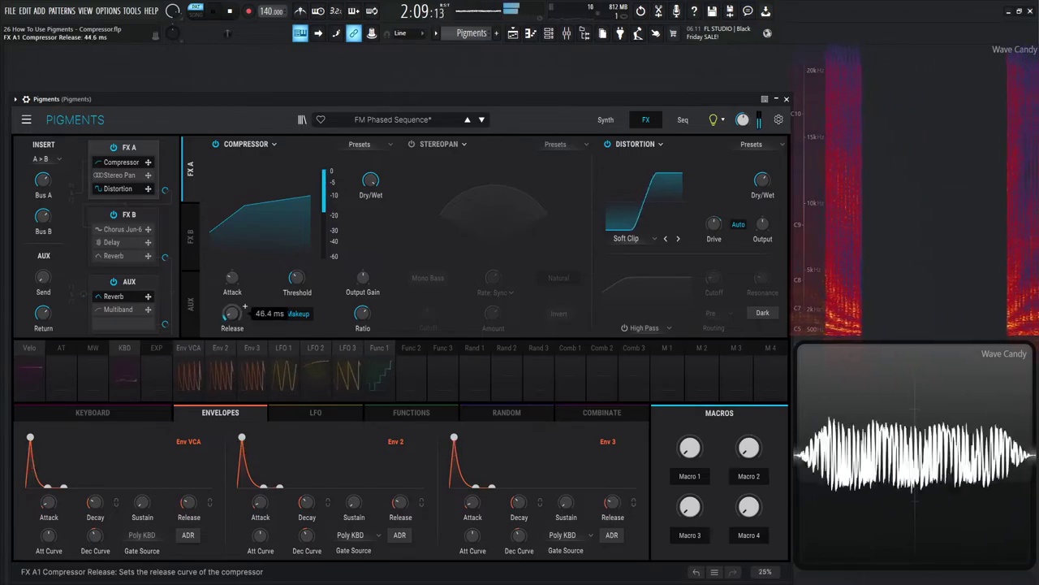
{"action": "left_click_drag", "start_coordinate": [242, 317], "coordinate": [242, 279]}
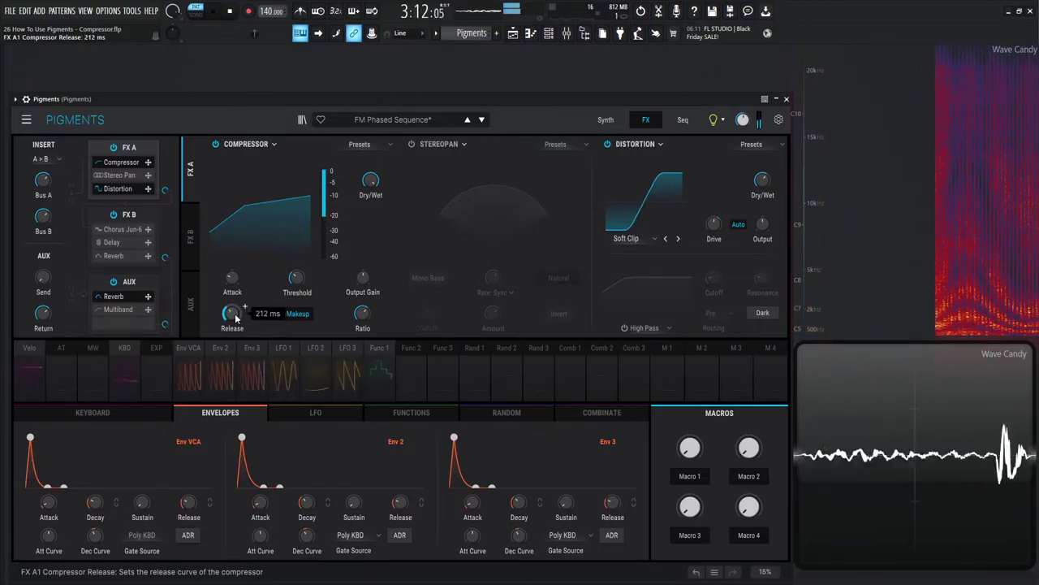
{"action": "left_click_drag", "start_coordinate": [235, 319], "coordinate": [235, 383]}
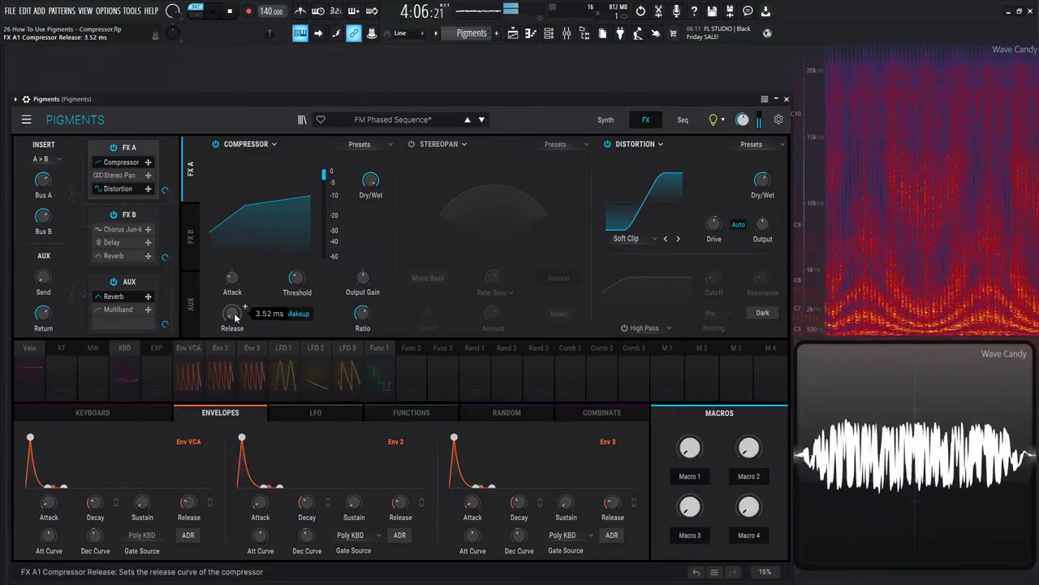
- Stop playback and reset Release to 50.0 ms and Attack to 2.00 ms
{"action": "key", "text": "space"}
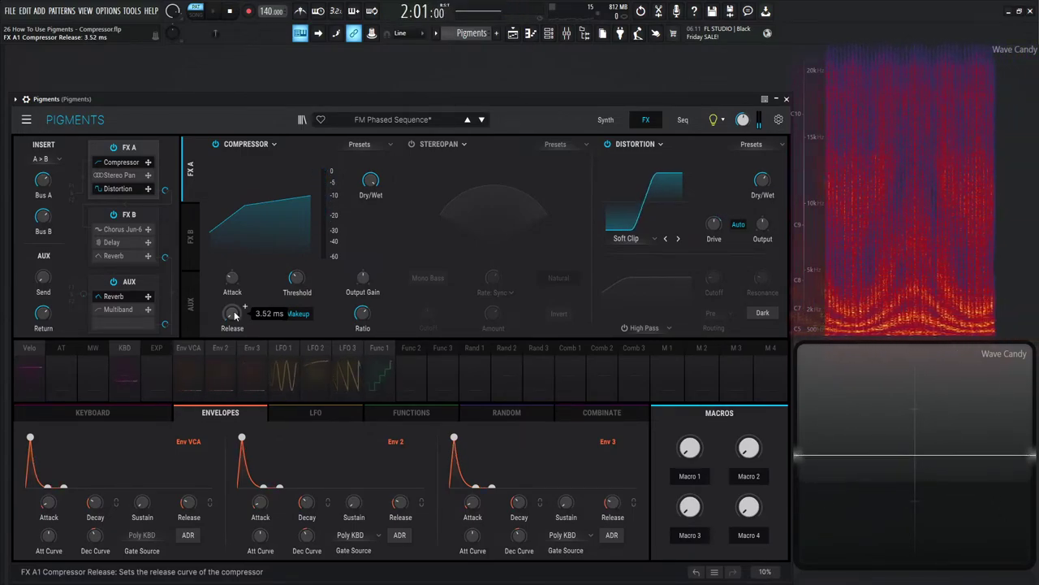
{"action": "double_click", "coordinate": [232, 313]}
{"action": "double_click", "coordinate": [236, 279]}
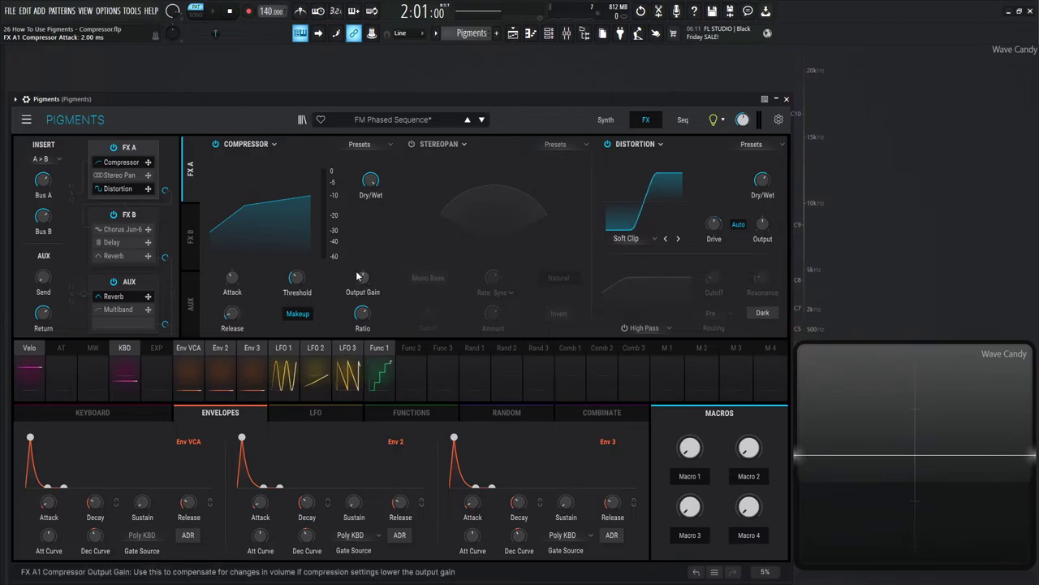
- Switch Auto Makeup off and back on, leaving it enabled
{"action": "left_click", "coordinate": [297, 314]}
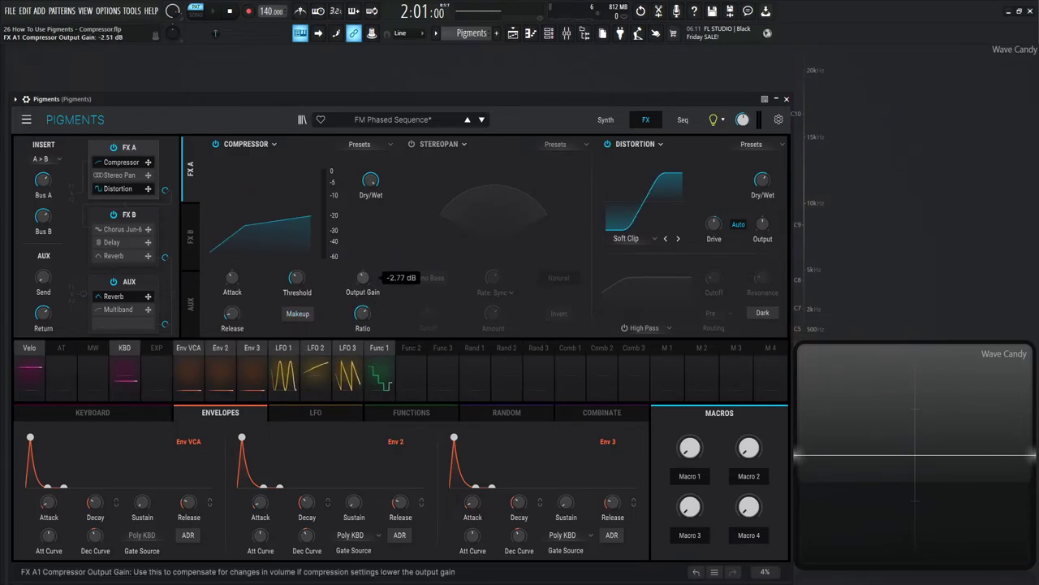
{"action": "left_click", "coordinate": [297, 314]}
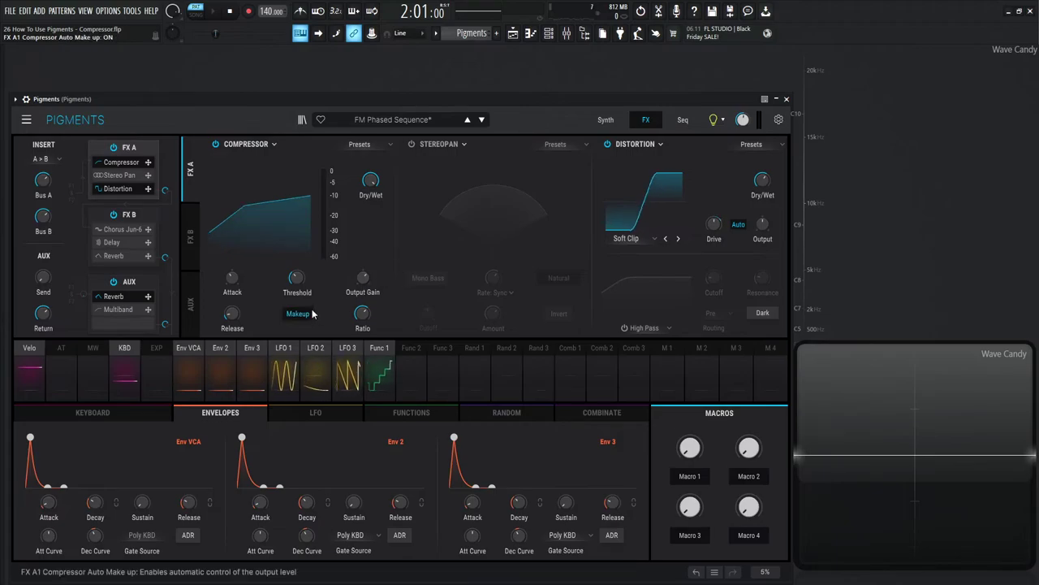